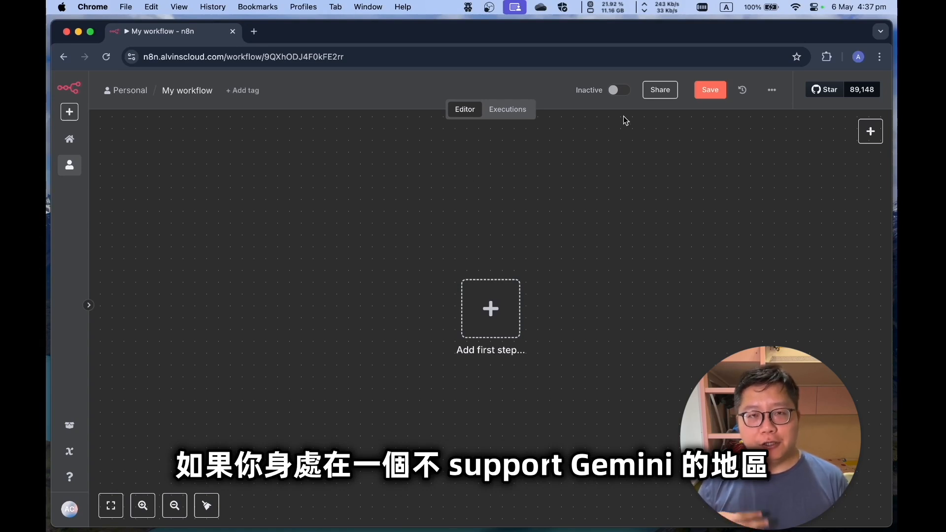
Step: Connect the computer to the Ivacy VPN
{"action": "left_click", "coordinate": [703, 8]}
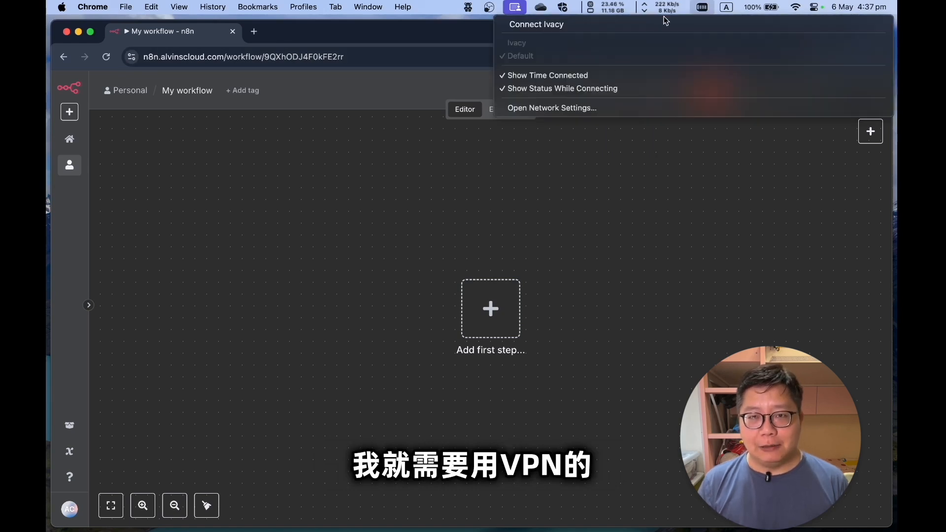
{"action": "left_click", "coordinate": [551, 24]}
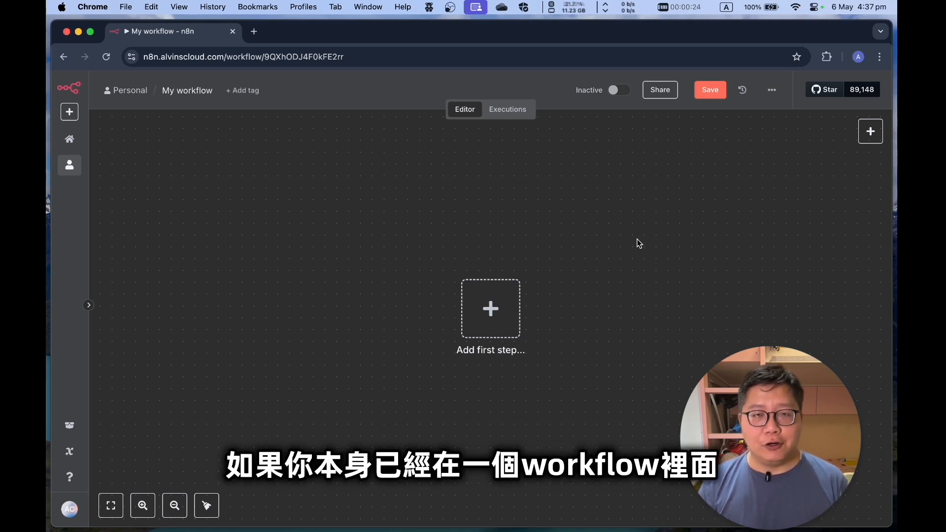
Step: Add an On chat message trigger as the workflow's first node, keeping its default settings
{"action": "scroll", "coordinate": [637, 238], "scroll_direction": "right", "scroll_amount": 2}
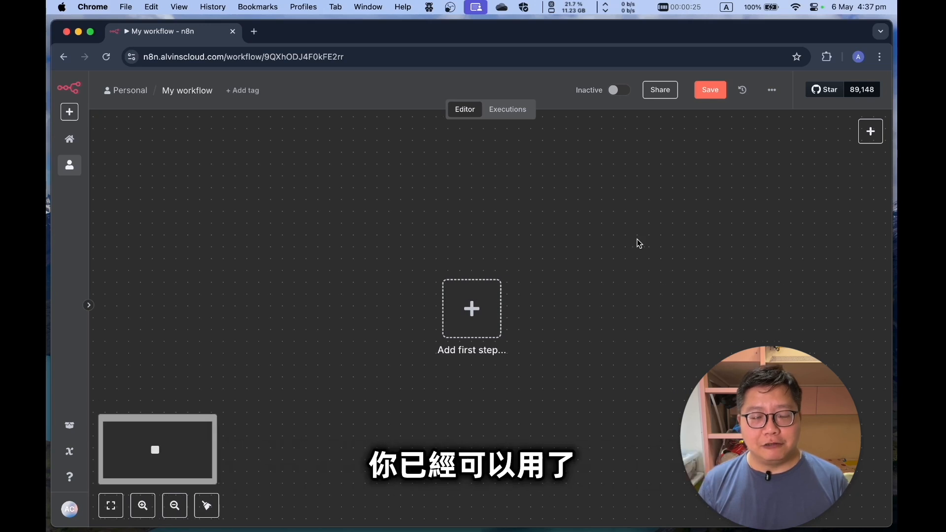
{"action": "left_click", "coordinate": [474, 310]}
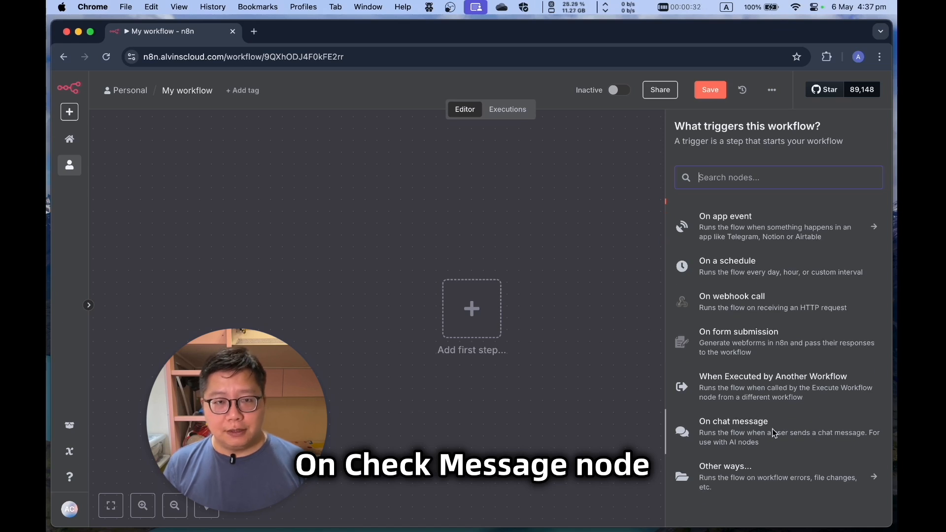
{"action": "left_click", "coordinate": [775, 433]}
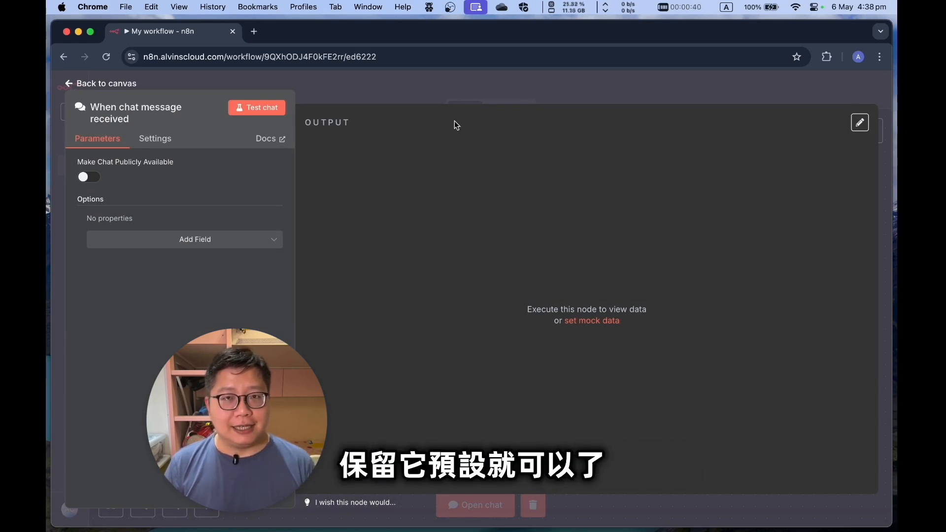
{"action": "left_click", "coordinate": [618, 90]}
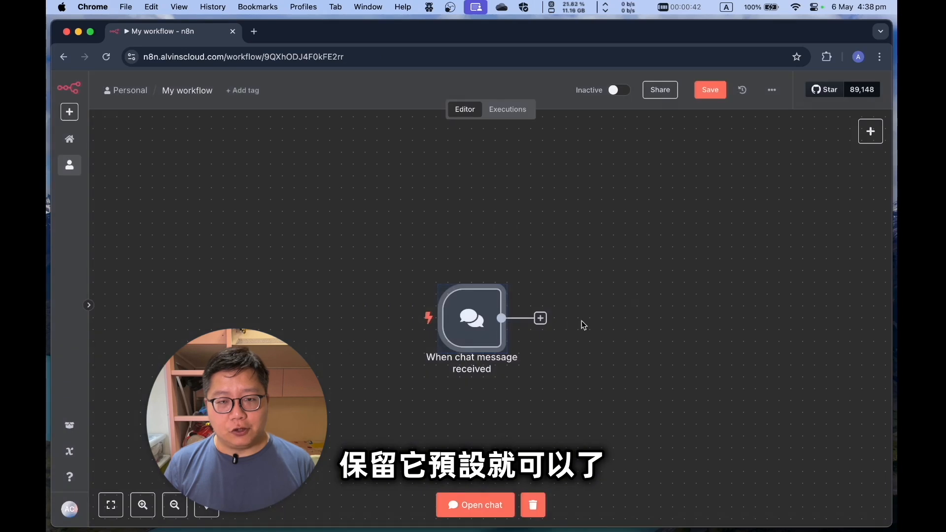
Step: Add an AI Agent node after the chat trigger, keeping its default settings
{"action": "left_click", "coordinate": [540, 319]}
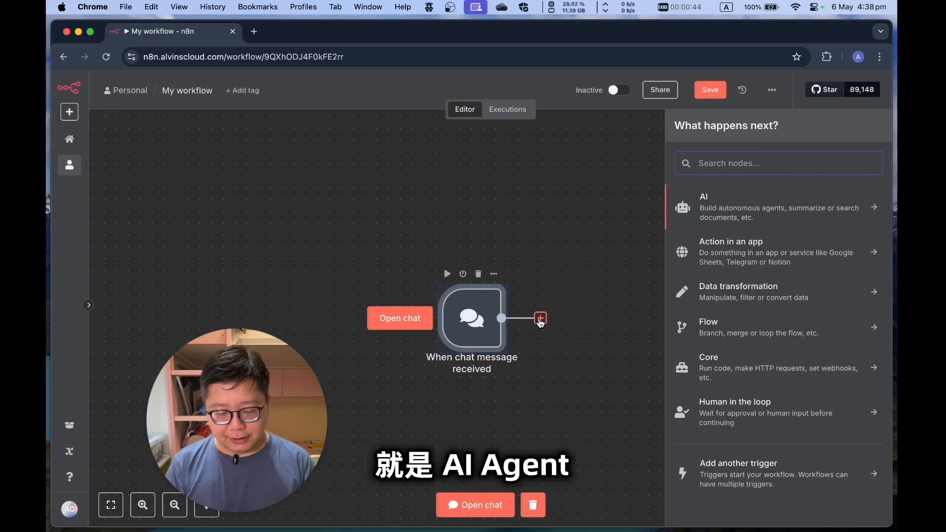
{"action": "type", "text": "ai agent"}
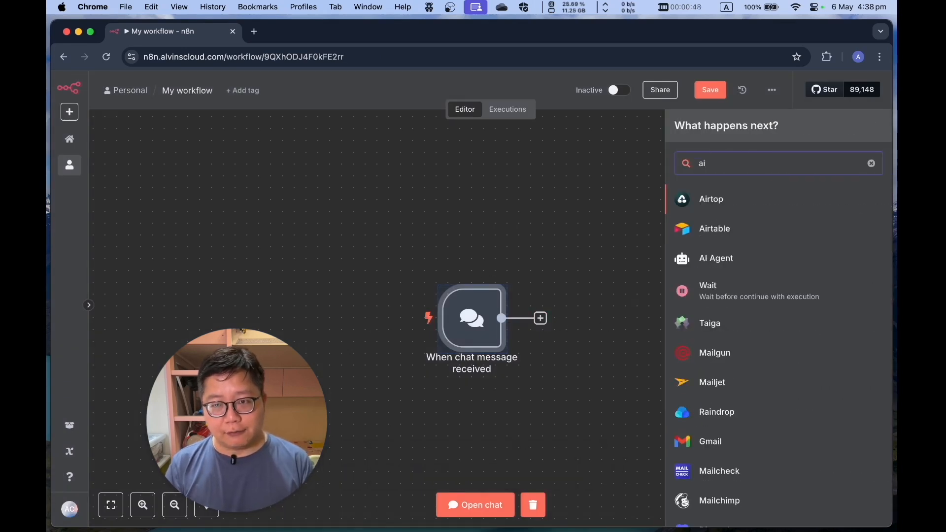
{"action": "left_click", "coordinate": [747, 198]}
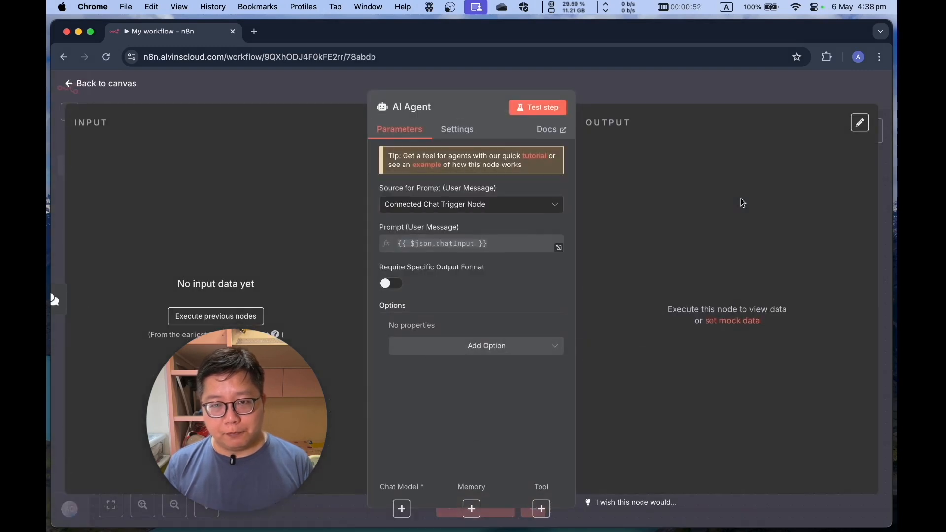
{"action": "left_click", "coordinate": [659, 94]}
Step: Attach a Google Gemini Chat Model to the AI Agent and start creating a new credential for it
{"action": "scroll", "coordinate": [651, 285], "scroll_direction": "down", "scroll_amount": 2}
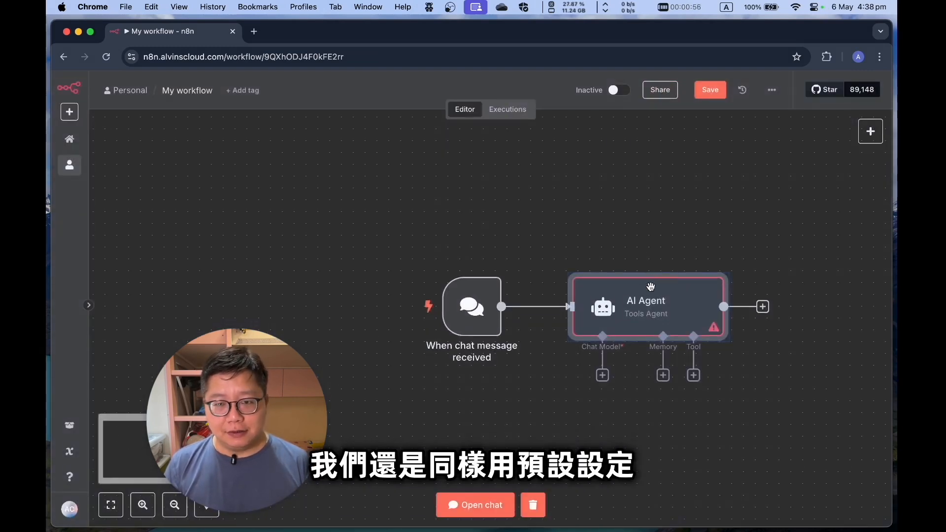
{"action": "scroll", "coordinate": [651, 285], "scroll_direction": "right", "scroll_amount": 2}
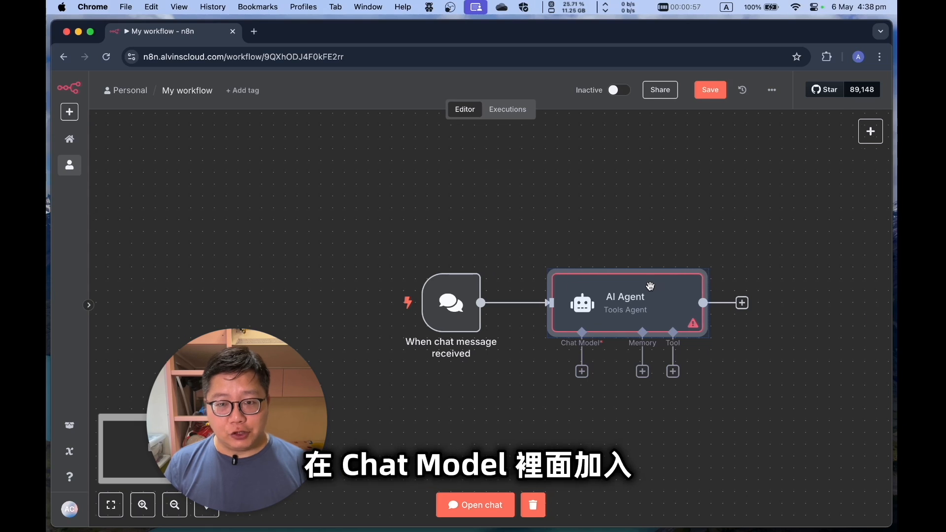
{"action": "left_click", "coordinate": [582, 371]}
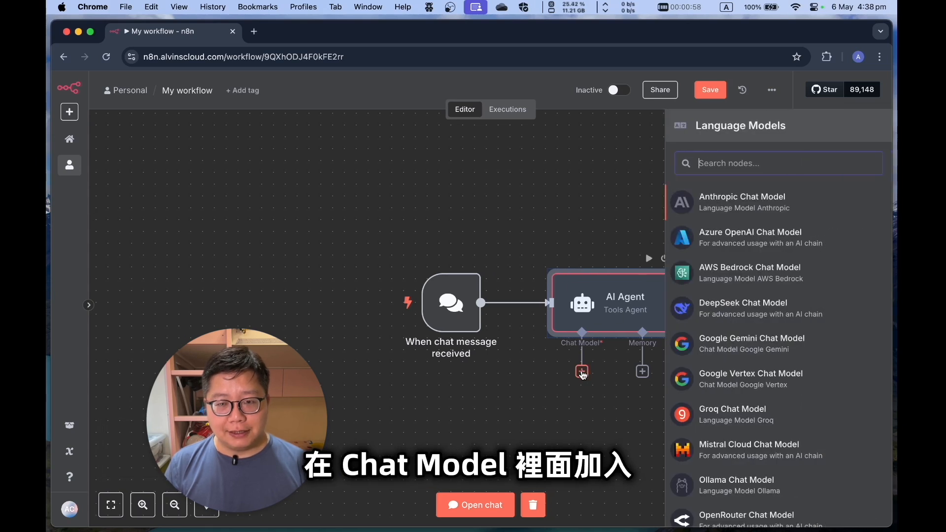
{"action": "left_click", "coordinate": [751, 352]}
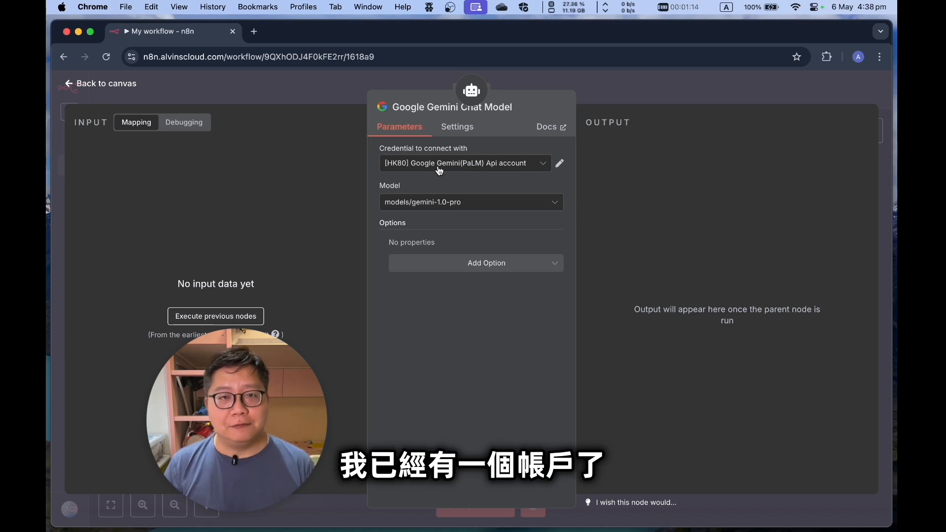
{"action": "left_click", "coordinate": [466, 169]}
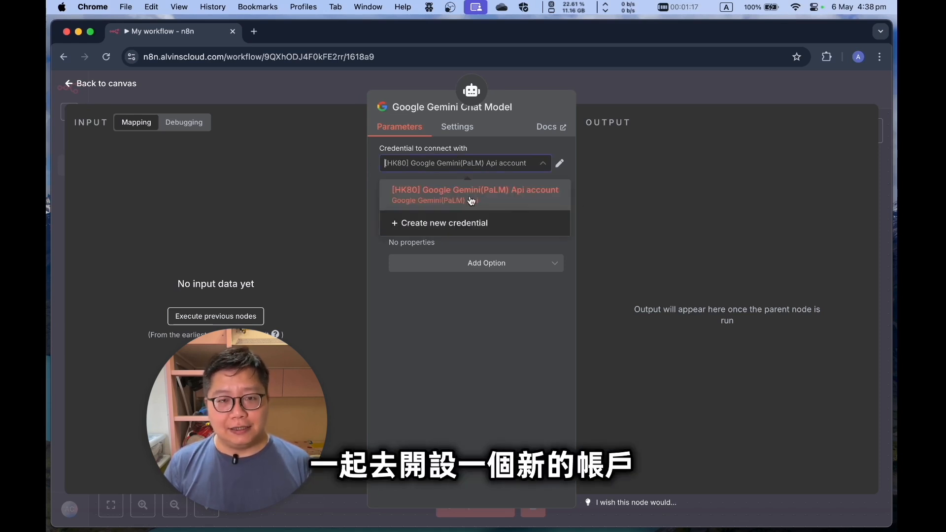
{"action": "left_click", "coordinate": [461, 231]}
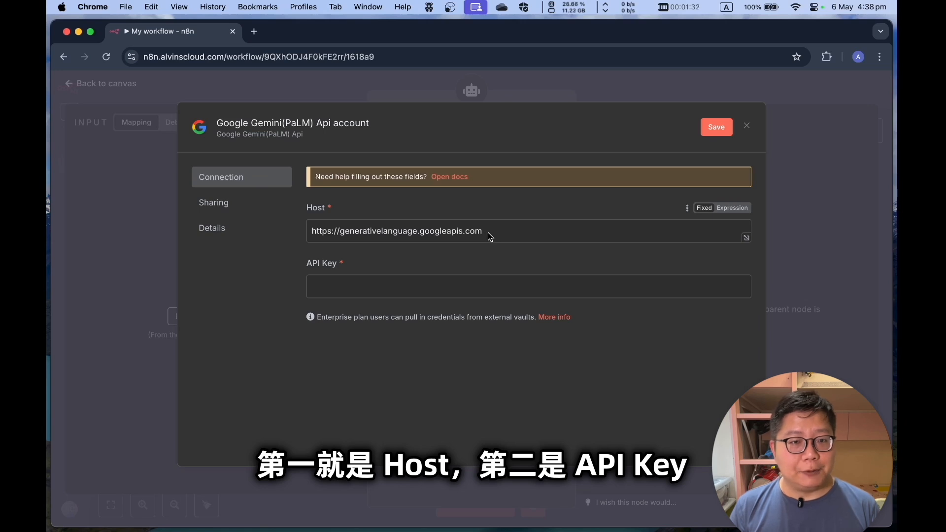
Step: Consult the Google credentials documentation for the Gemini credential, closing it when done
{"action": "left_click", "coordinate": [450, 178]}
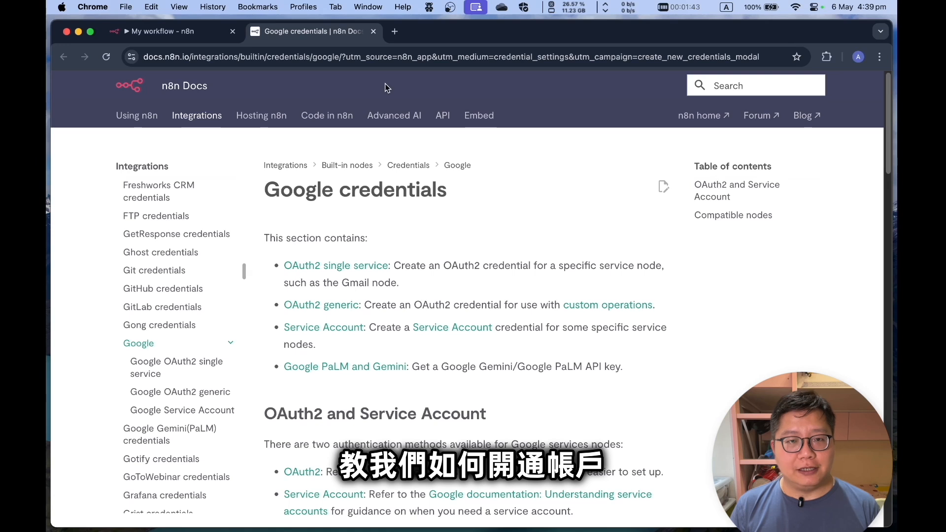
{"action": "left_click", "coordinate": [375, 31]}
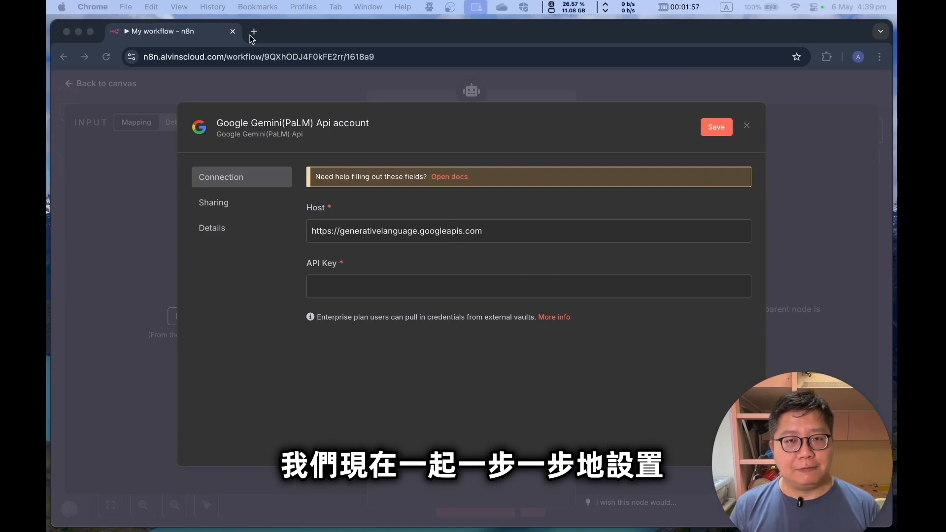
{"action": "left_click", "coordinate": [254, 31]}
{"action": "type", "text": "https://aistudio.google.com/"}
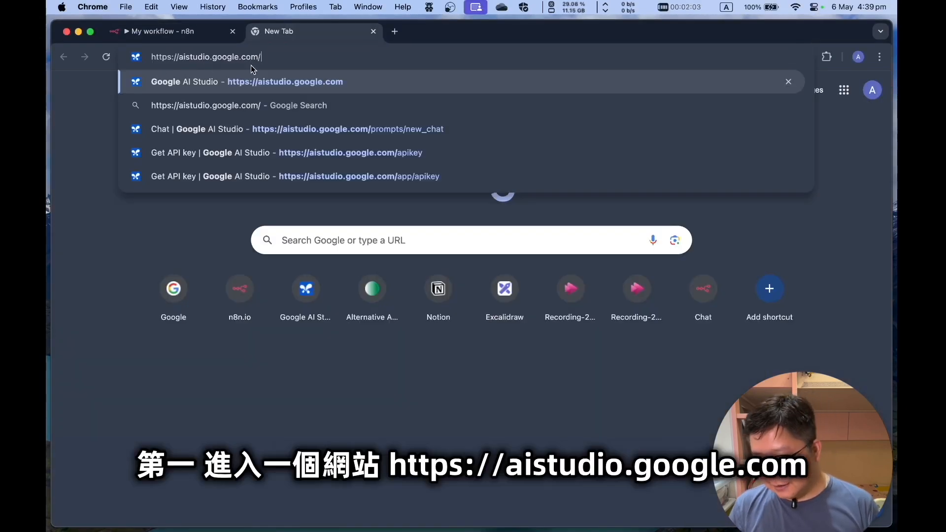
{"action": "key", "text": "Return"}
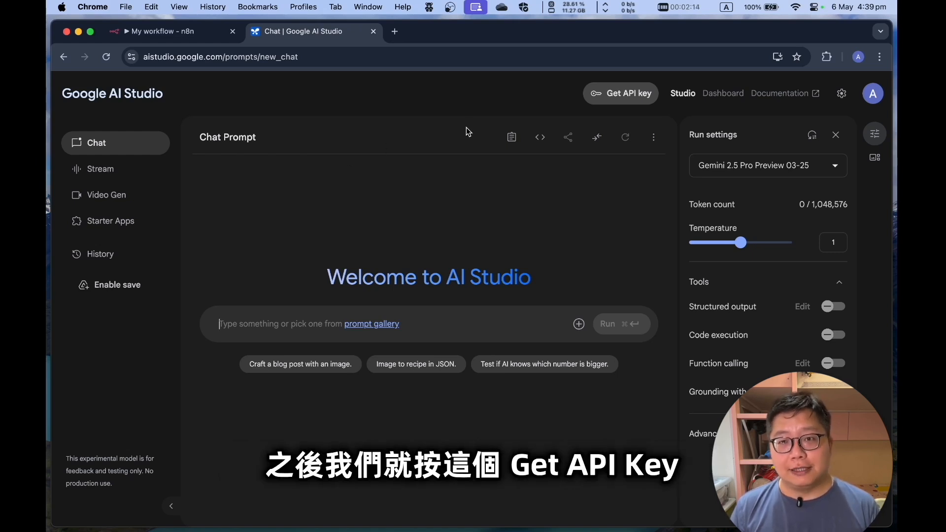
{"action": "left_click", "coordinate": [635, 98]}
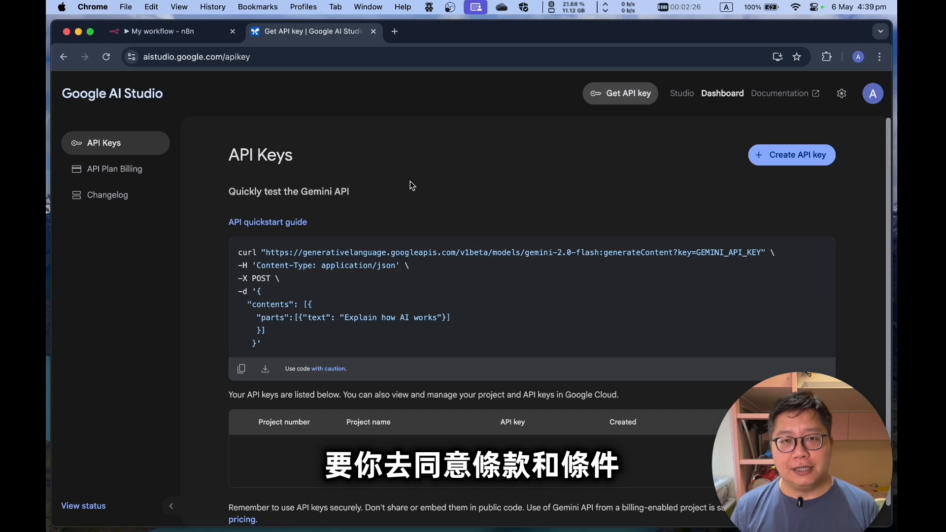
Step: Create an API key in the existing Google Cloud project Gemini API
{"action": "scroll", "coordinate": [688, 176], "scroll_direction": "down", "scroll_amount": 1}
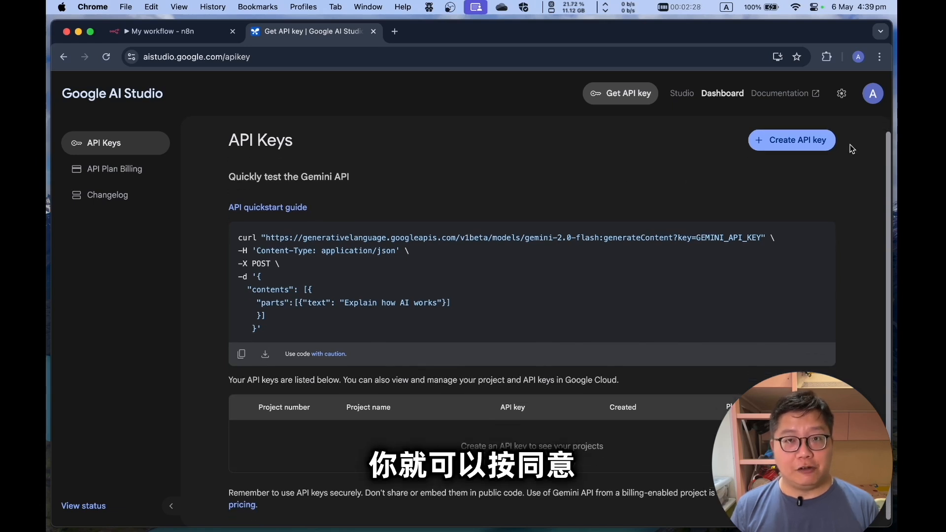
{"action": "left_click", "coordinate": [797, 143]}
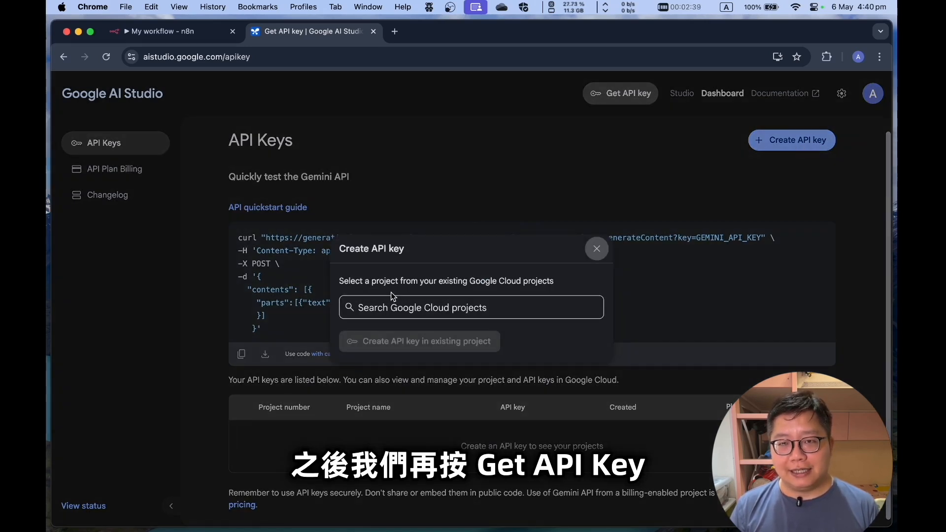
{"action": "left_click", "coordinate": [415, 303]}
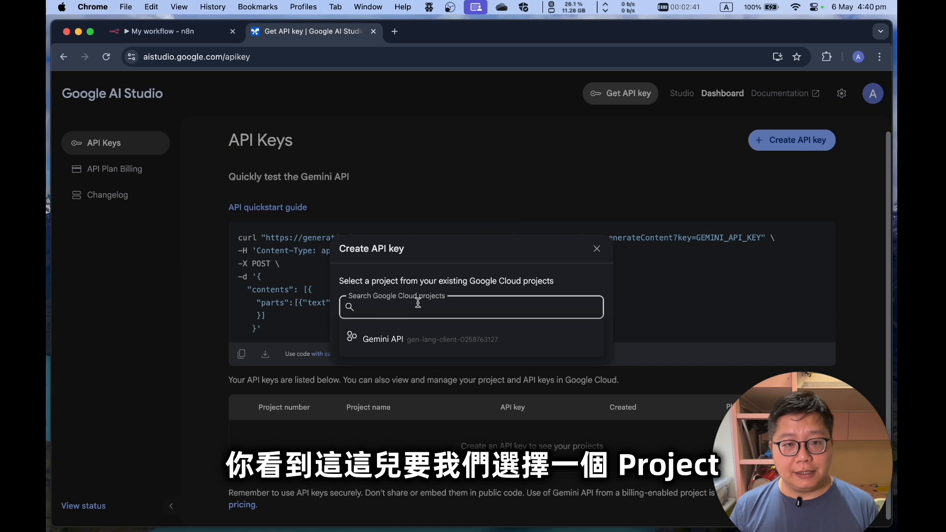
{"action": "left_click", "coordinate": [390, 345]}
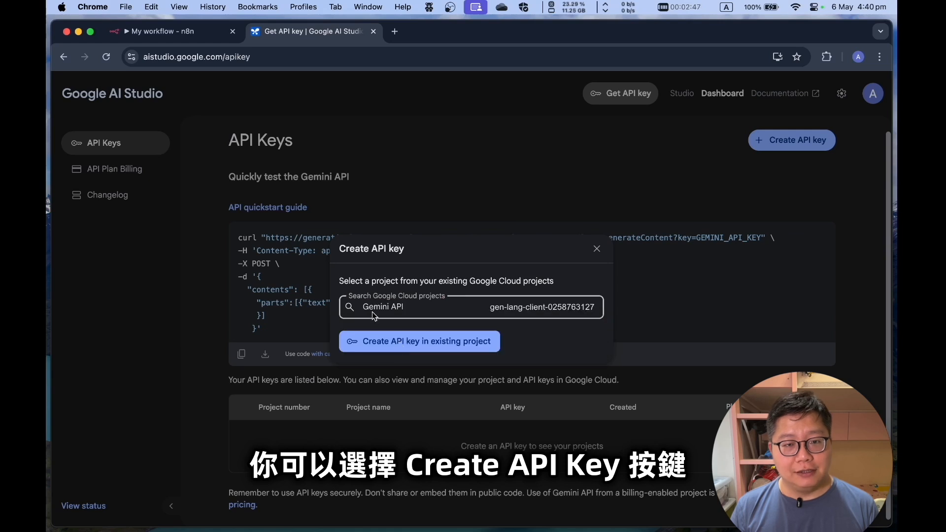
{"action": "left_click", "coordinate": [426, 349]}
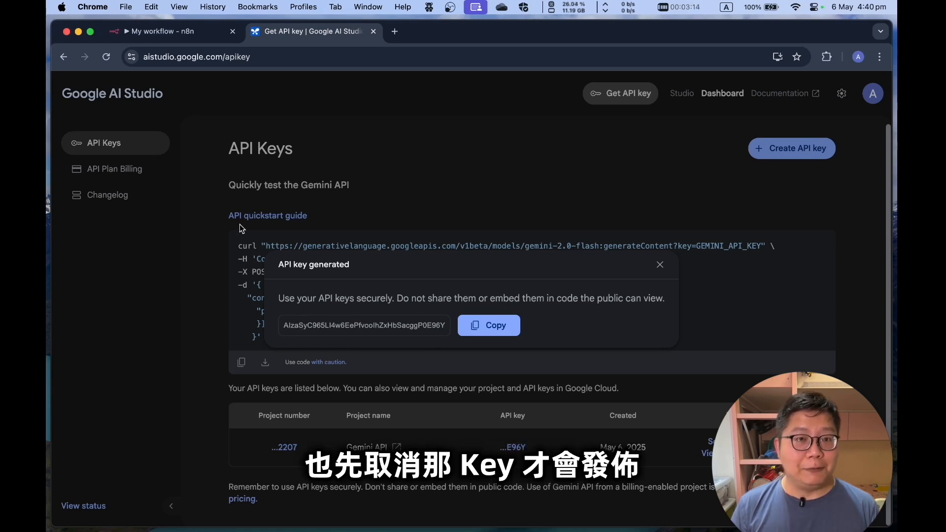
Step: Copy the generated API key into the API Key field of the Gemini credential in n8n and save the credential
{"action": "left_click", "coordinate": [504, 332]}
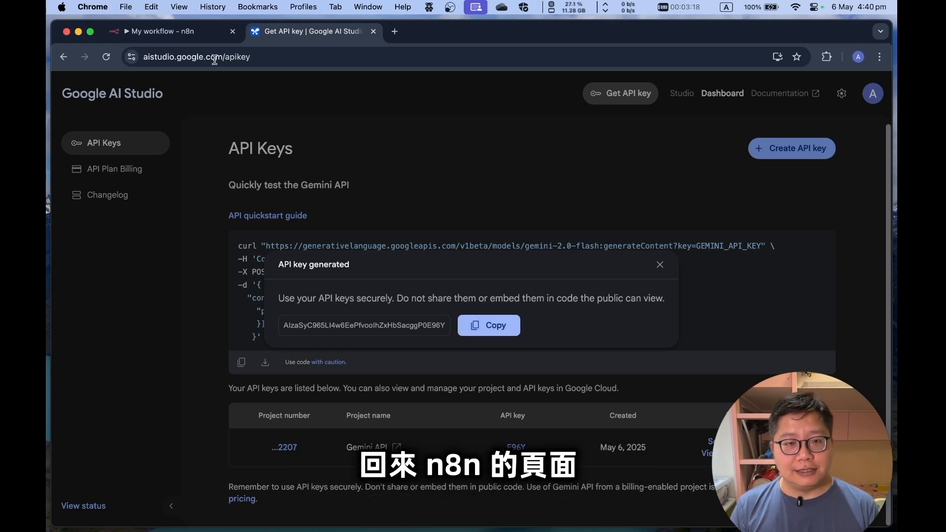
{"action": "left_click", "coordinate": [162, 31]}
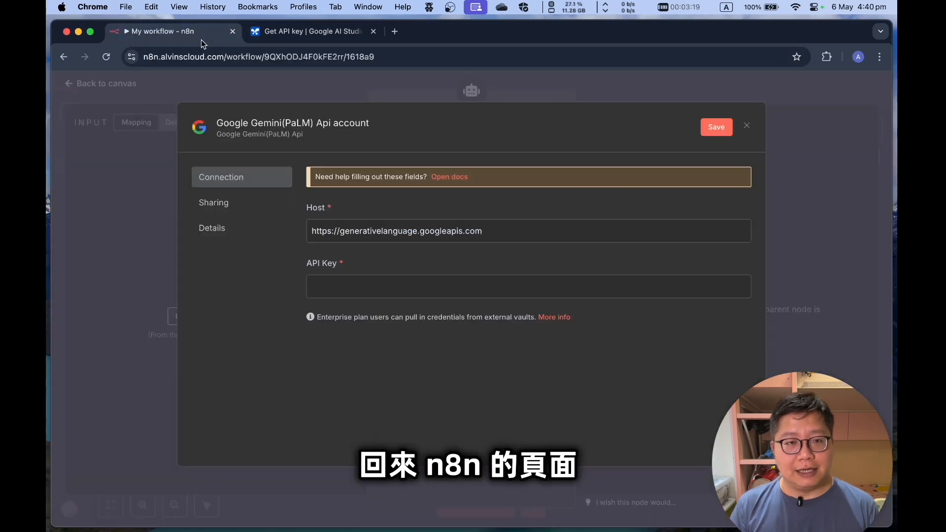
{"action": "left_click", "coordinate": [344, 284]}
{"action": "key", "text": "super+v"}
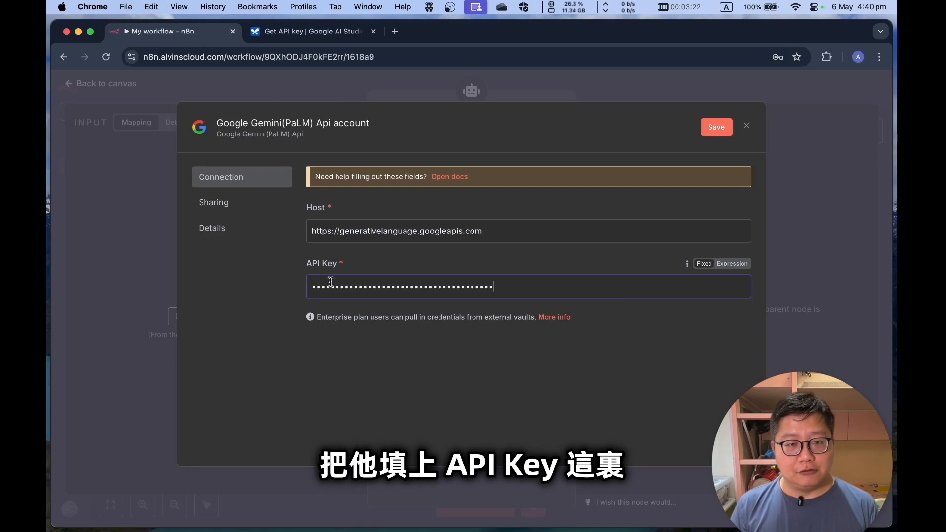
{"action": "left_click", "coordinate": [723, 128]}
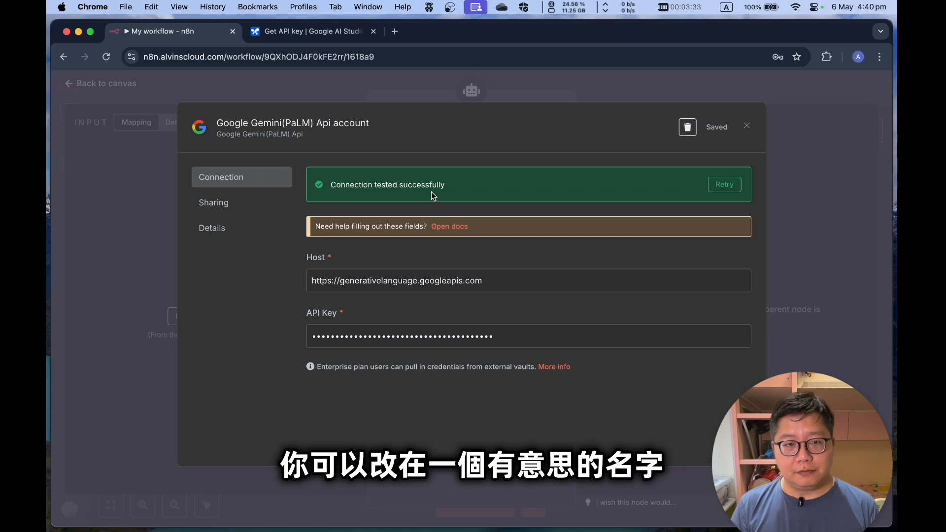
Step: Rename the credential as Gemini, save it without storing a browser password, and close it
{"action": "left_click", "coordinate": [378, 123]}
{"action": "left_click_drag", "start_coordinate": [379, 123], "coordinate": [100, 115]}
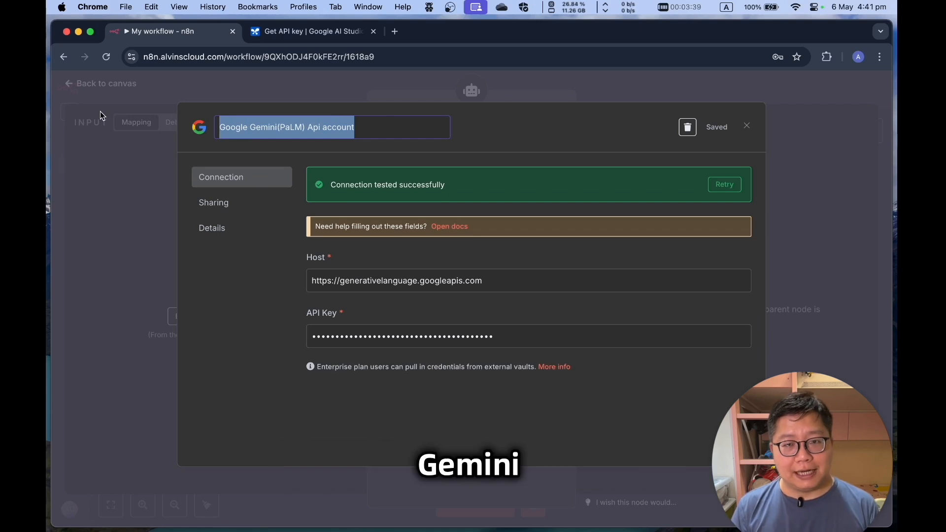
{"action": "type", "text": "Gemini"}
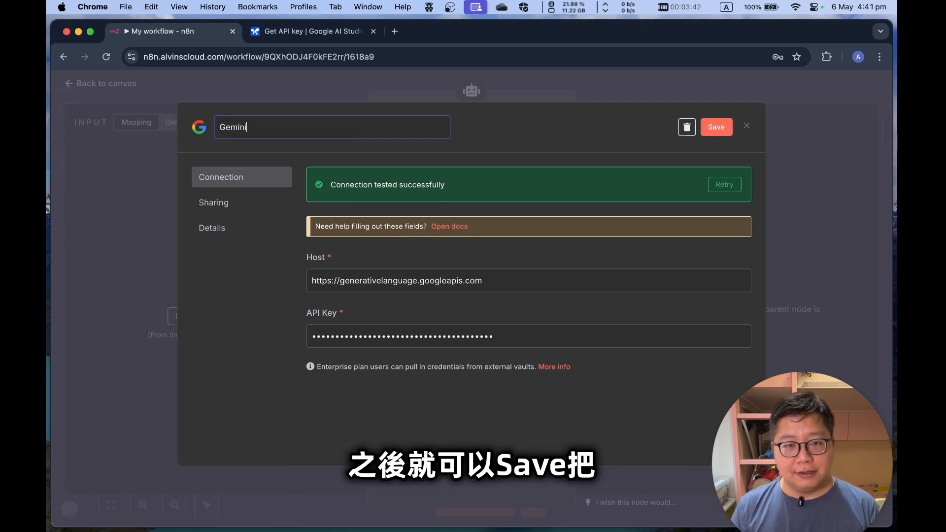
{"action": "left_click", "coordinate": [718, 128]}
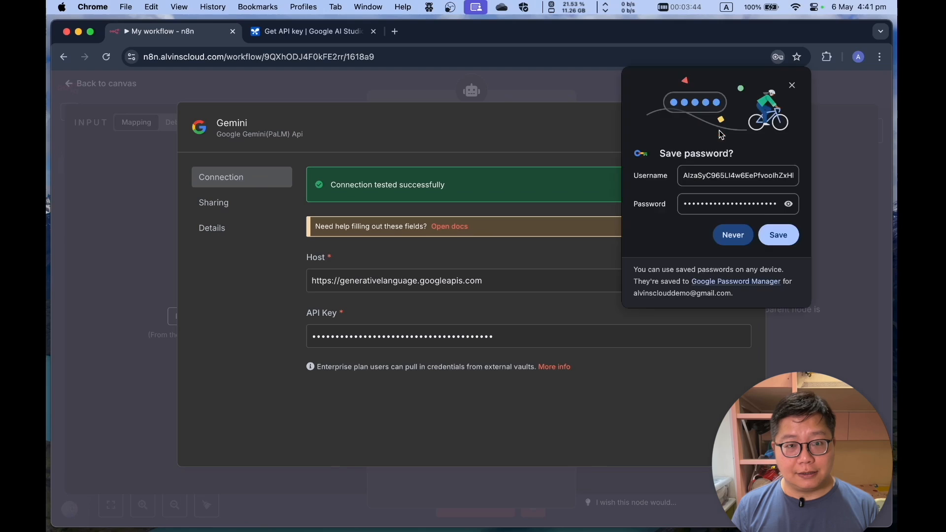
{"action": "left_click", "coordinate": [792, 85]}
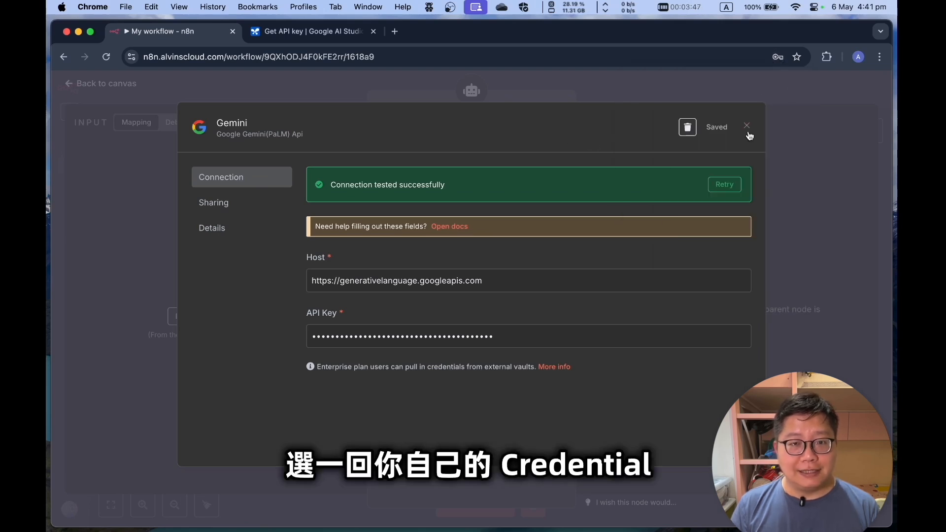
{"action": "left_click", "coordinate": [747, 126]}
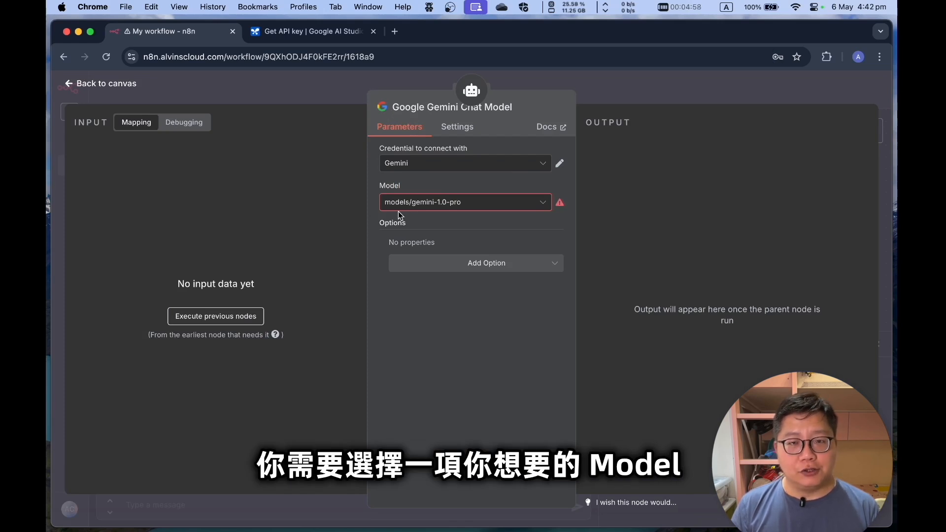
Step: Set the Google Gemini Chat Model node's model to models/gemini-2.0-pro-exp and return to the workflow canvas
{"action": "left_click", "coordinate": [458, 206]}
{"action": "scroll", "coordinate": [536, 320], "scroll_direction": "down", "scroll_amount": 15}
{"action": "scroll", "coordinate": [537, 343], "scroll_direction": "down", "scroll_amount": 4}
{"action": "scroll", "coordinate": [536, 344], "scroll_direction": "down", "scroll_amount": 5}
{"action": "scroll", "coordinate": [536, 344], "scroll_direction": "down", "scroll_amount": 5}
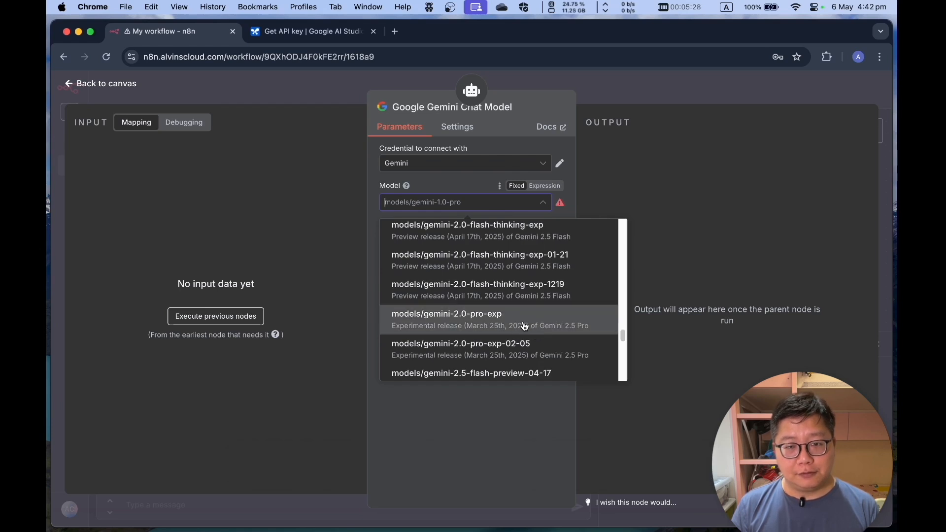
{"action": "left_click", "coordinate": [525, 326]}
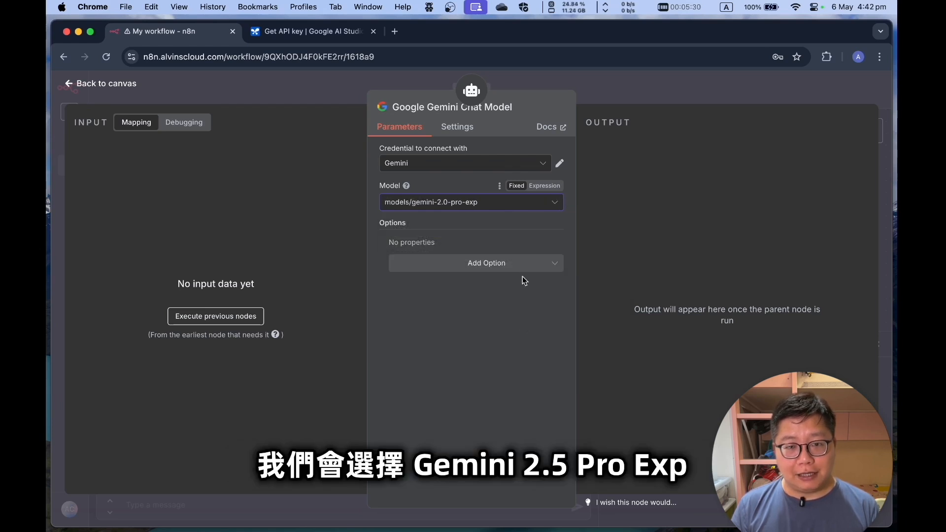
{"action": "left_click", "coordinate": [672, 85]}
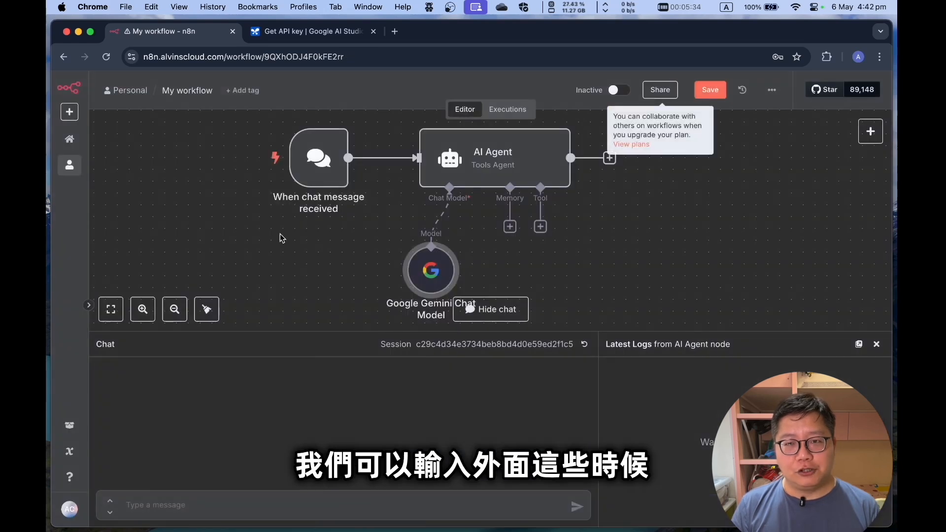
Step: Close the chat and logs area to show the whole workflow on the canvas
{"action": "scroll", "coordinate": [301, 240], "scroll_direction": "up", "scroll_amount": 1}
{"action": "left_click", "coordinate": [879, 346]}
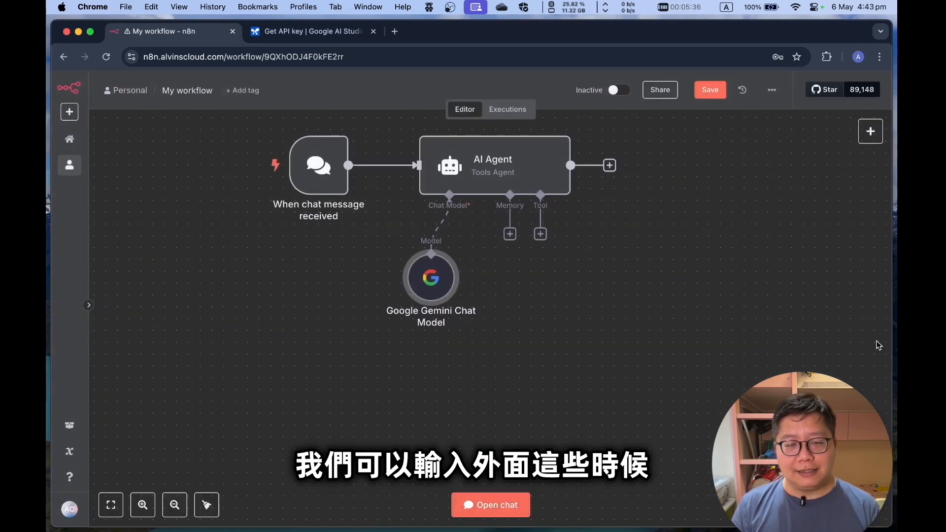
{"action": "scroll", "coordinate": [615, 244], "scroll_direction": "up", "scroll_amount": 6}
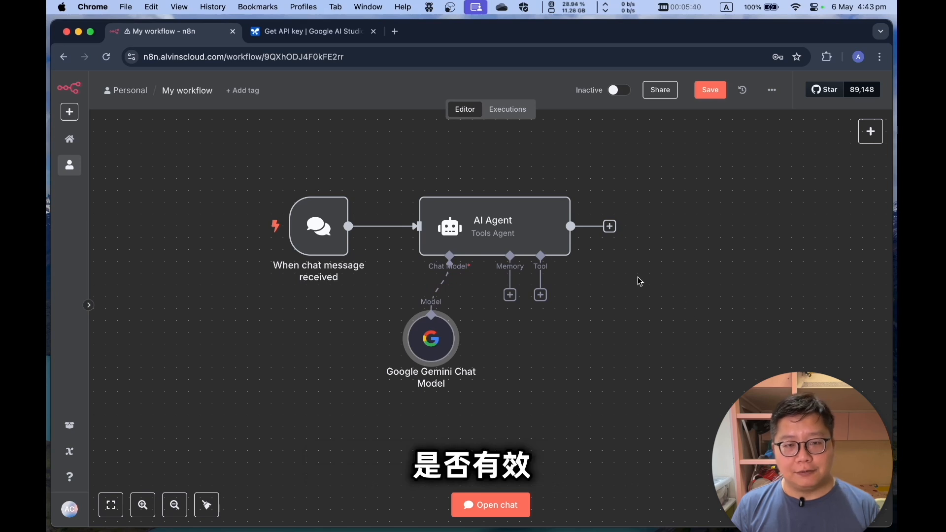
Step: Open the chat from the chat trigger node and send the test message "Hi there, who are you?"
{"action": "mouse_move", "coordinate": [271, 244]}
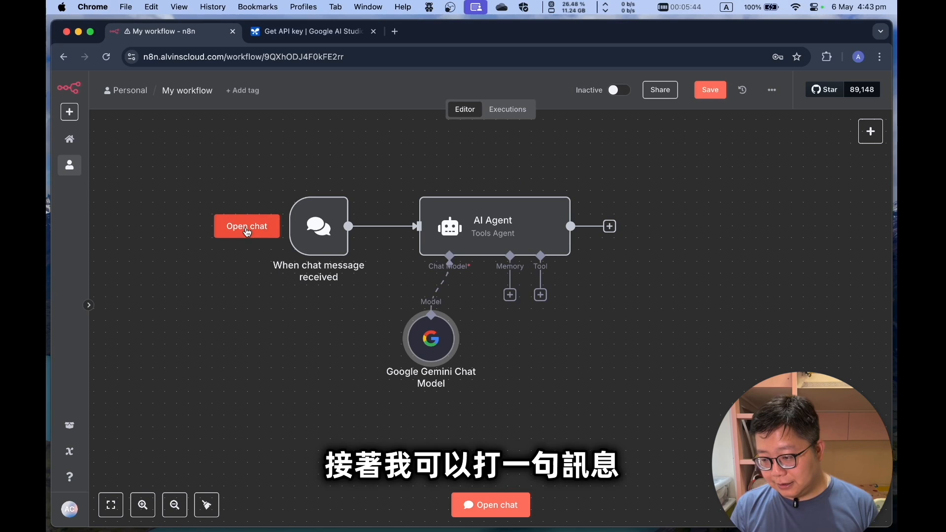
{"action": "left_click", "coordinate": [247, 232]}
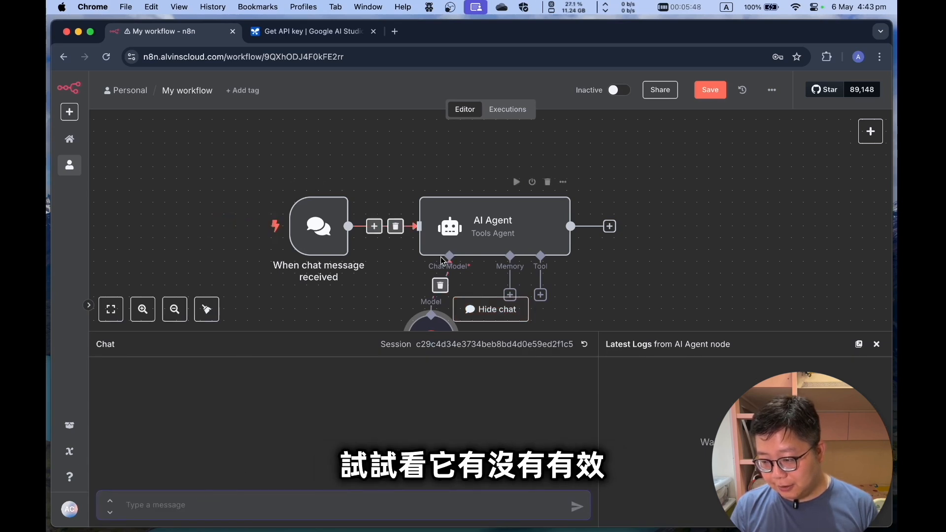
{"action": "scroll", "coordinate": [689, 252], "scroll_direction": "down", "scroll_amount": 2}
{"action": "scroll", "coordinate": [691, 253], "scroll_direction": "down", "scroll_amount": 1}
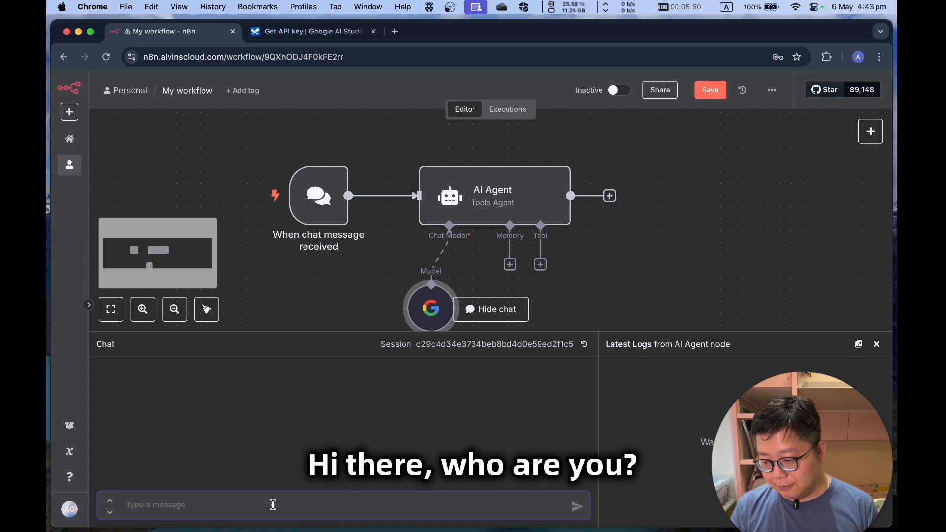
{"action": "type", "text": "Hi there, who are you?"}
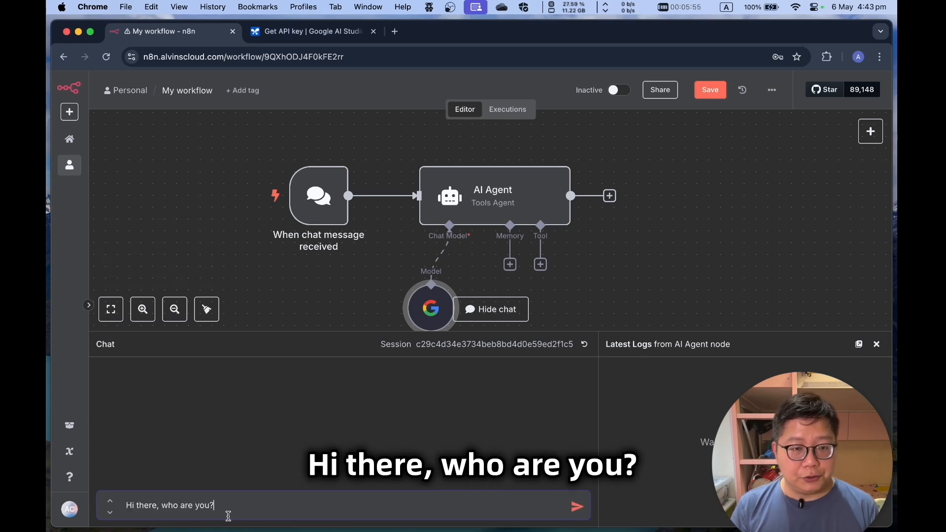
{"action": "left_click", "coordinate": [579, 510]}
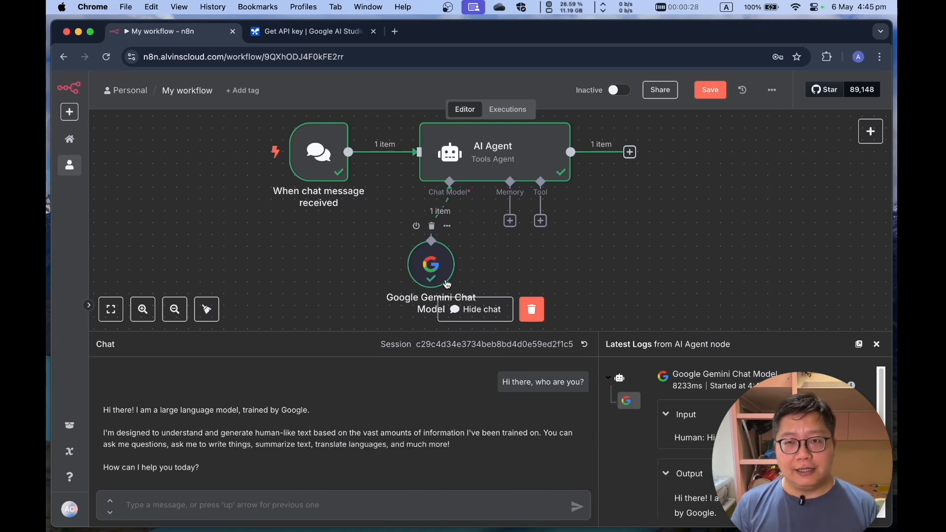
Step: Disconnect the Ivacy VPN connection in macOS
{"action": "scroll", "coordinate": [659, 196], "scroll_direction": "up", "scroll_amount": 1}
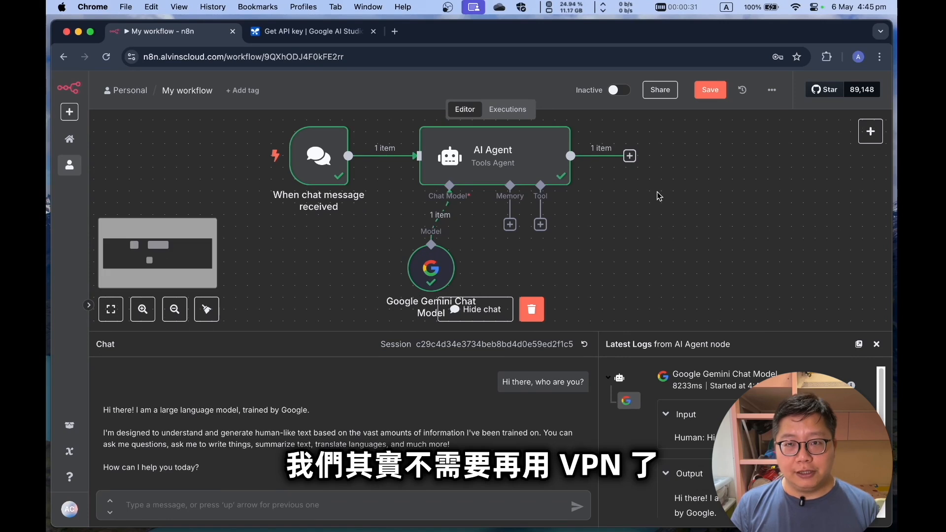
{"action": "left_click", "coordinate": [670, 12]}
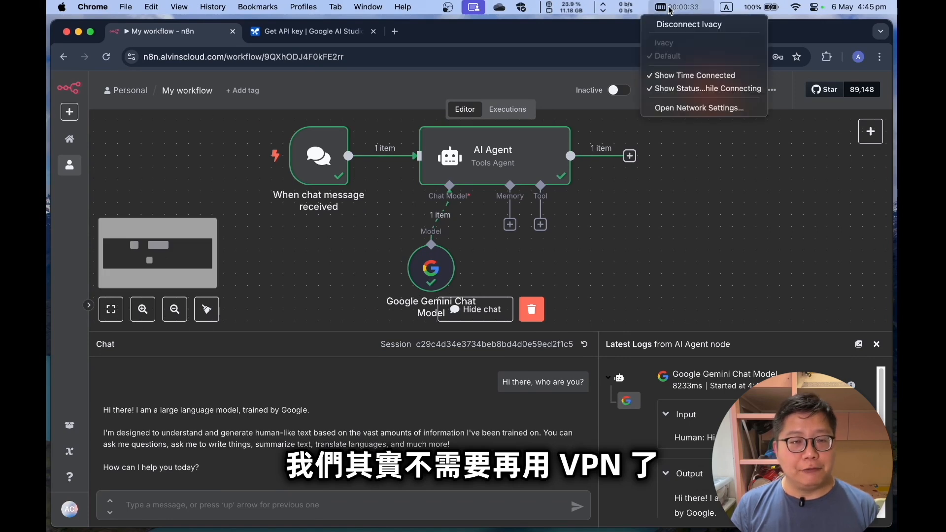
{"action": "left_click", "coordinate": [673, 32]}
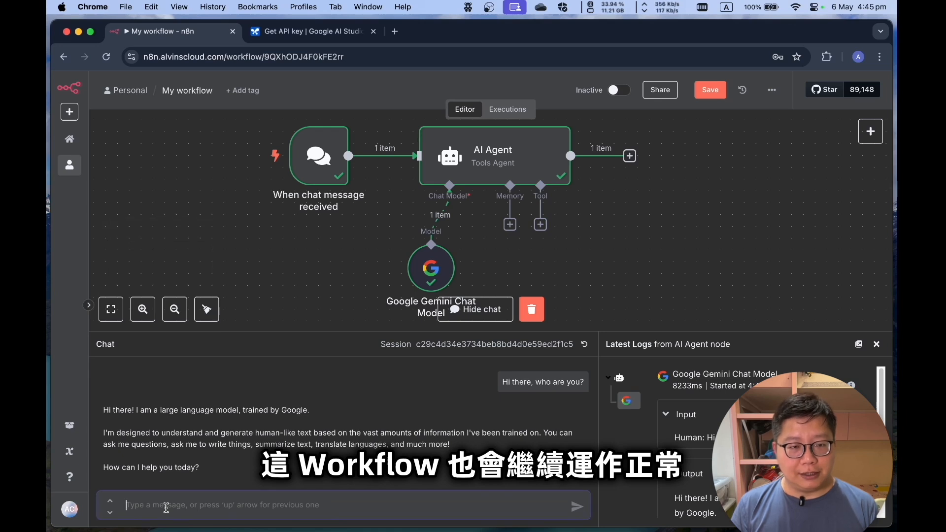
Step: Send the message "What can you do" in the workflow chat to test it without the VPN
{"action": "left_click", "coordinate": [166, 507]}
{"action": "type", "text": "What can "}
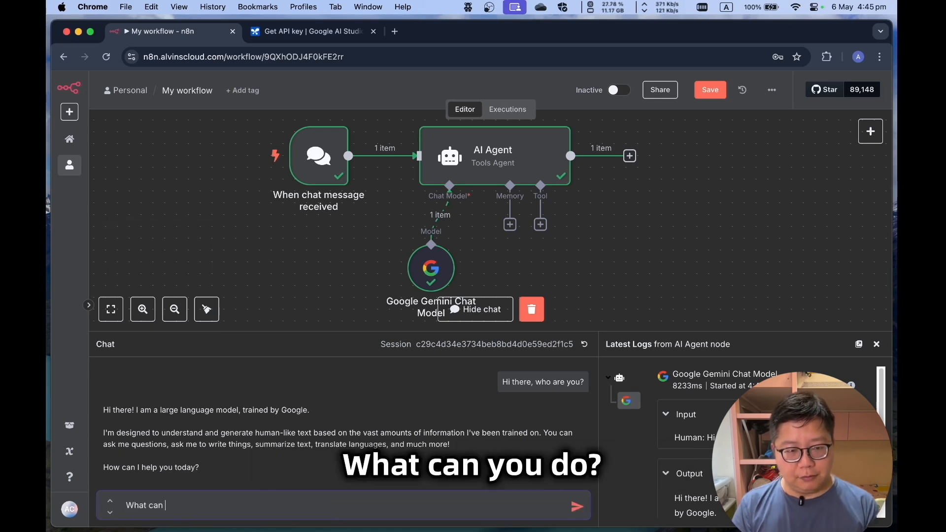
{"action": "type", "text": "you do"}
{"action": "key", "text": "Return"}
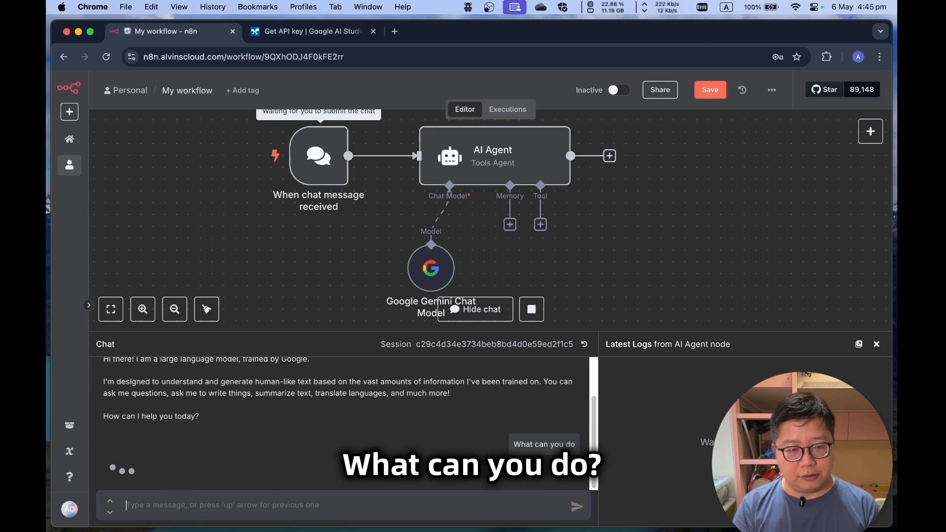